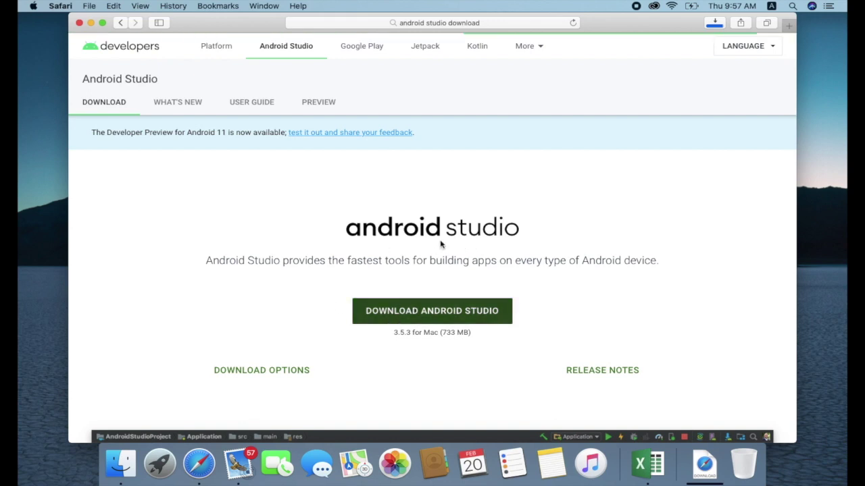
Decline the survey on the Android Studio download page and check the browser's current downloads
scroll(440, 245, down, 3)
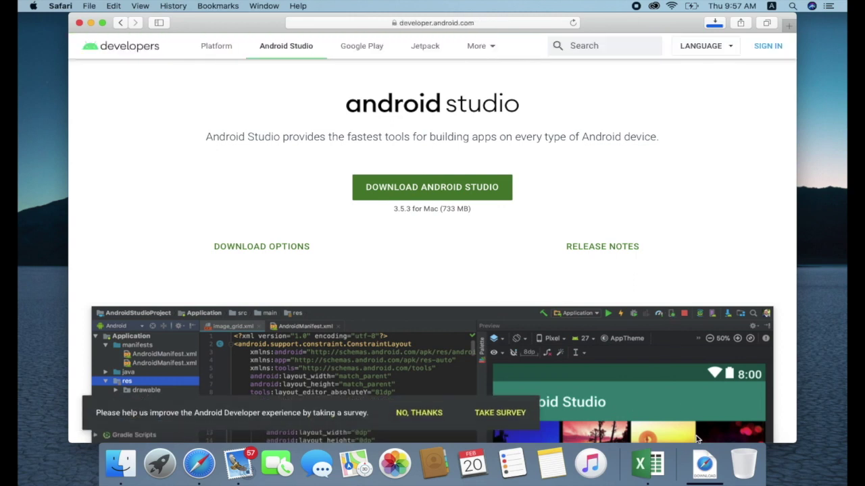
click(427, 415)
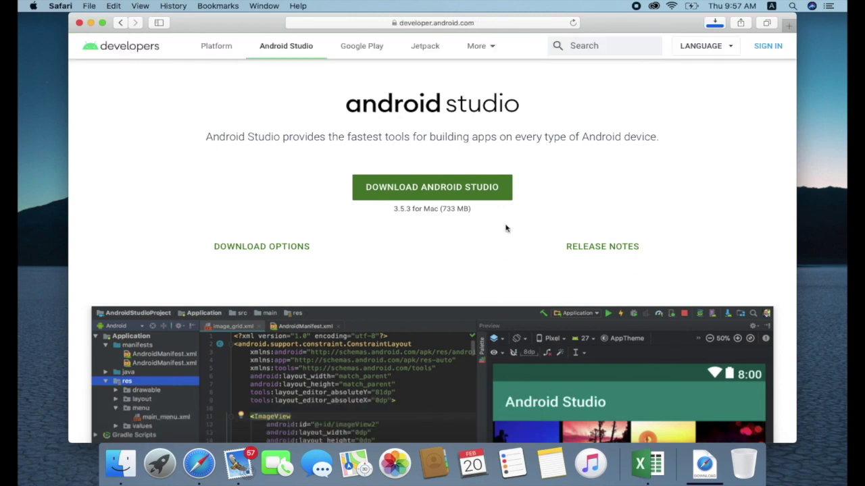
scroll(506, 228, down, 1)
click(718, 27)
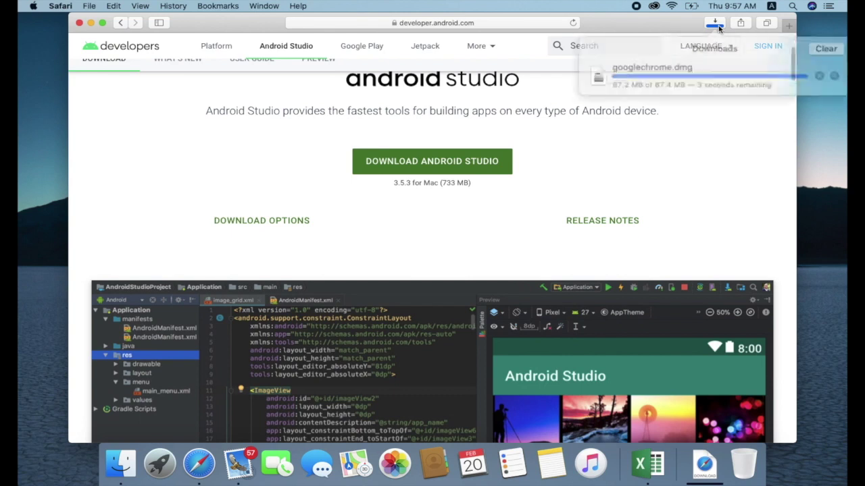
click(661, 150)
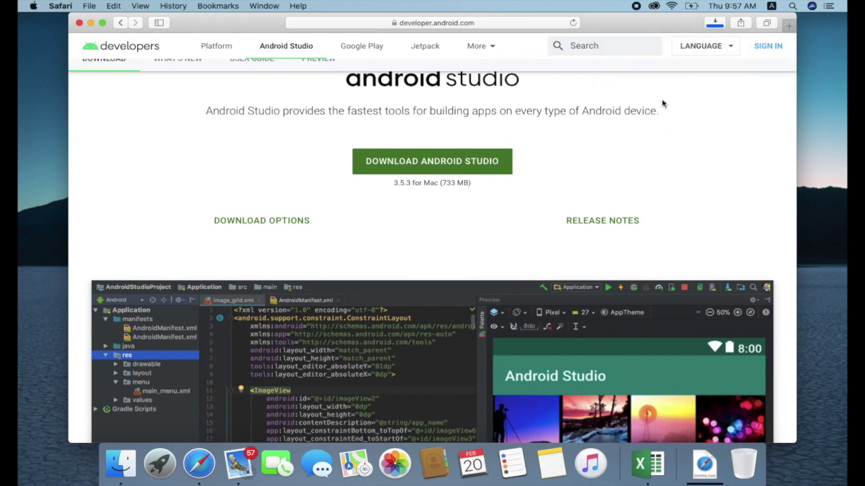
Accept the terms and download Android Studio 3.5.3 for Mac, allowing downloads from developer.android.com
click(457, 154)
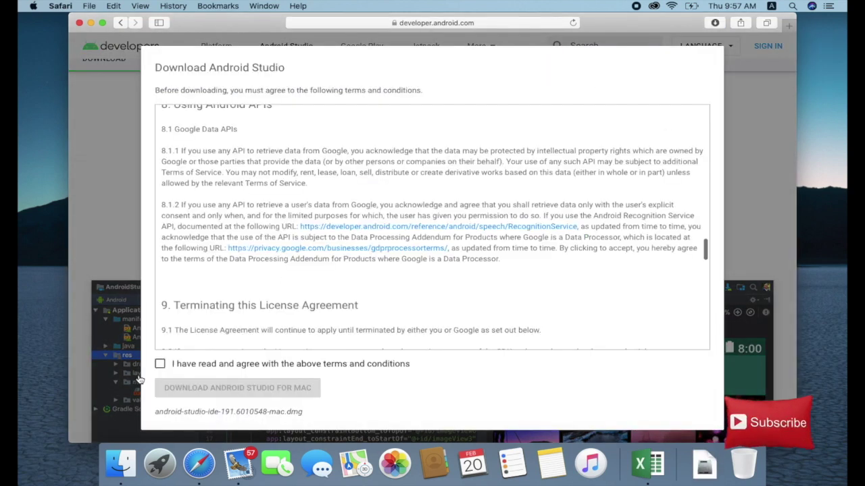
click(159, 364)
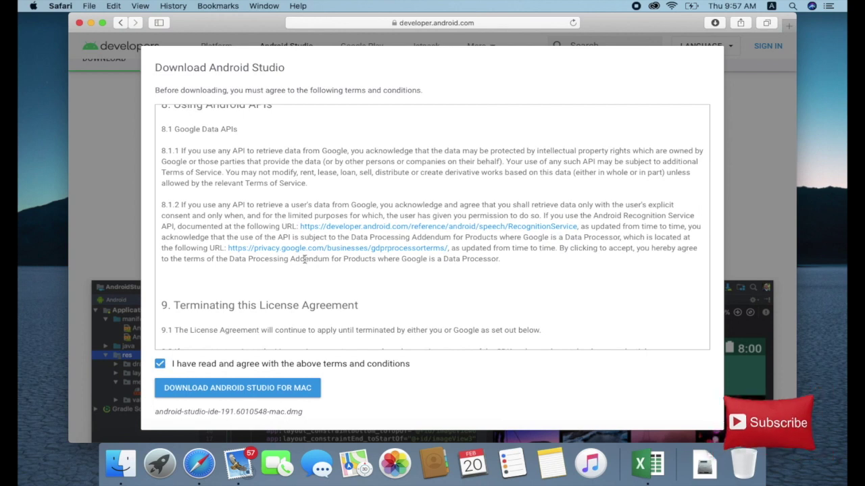
scroll(304, 260, down, 3)
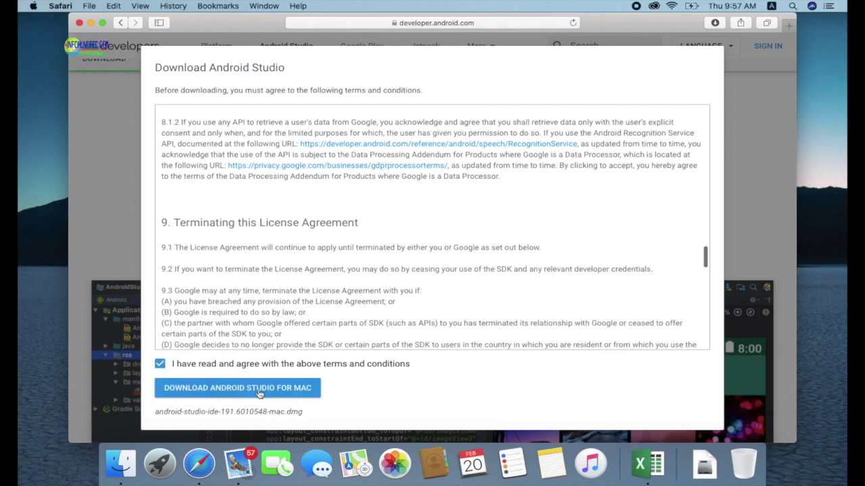
click(258, 388)
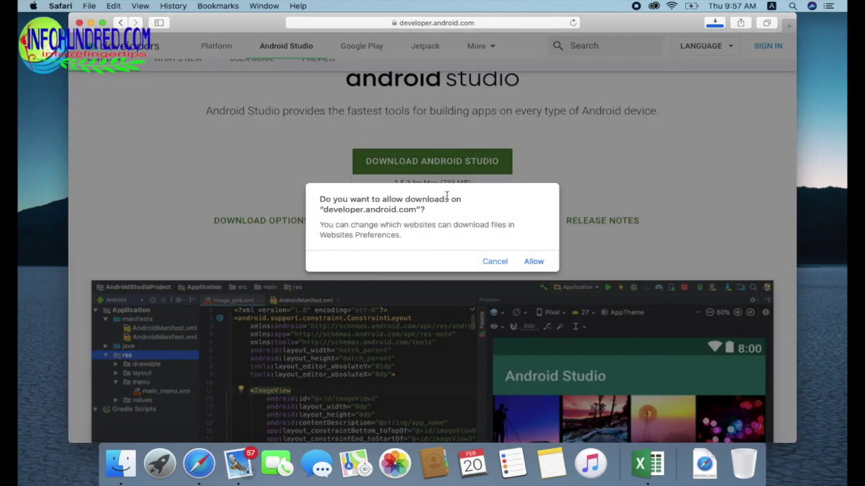
click(531, 262)
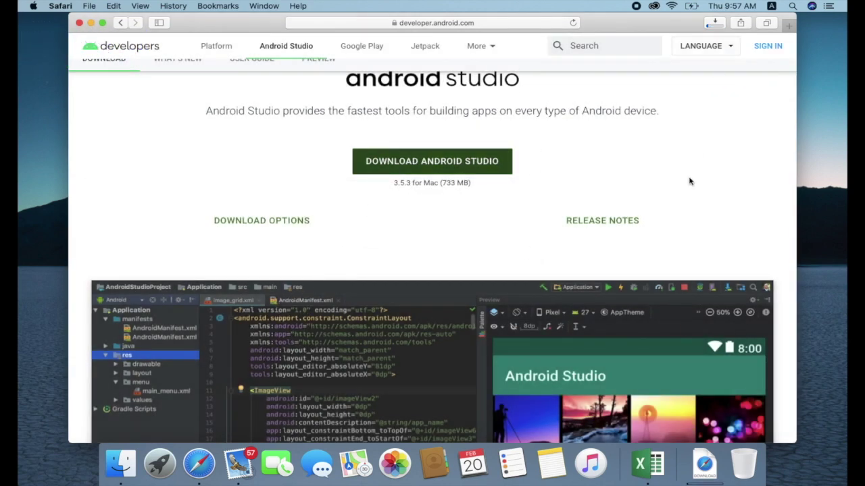
click(714, 23)
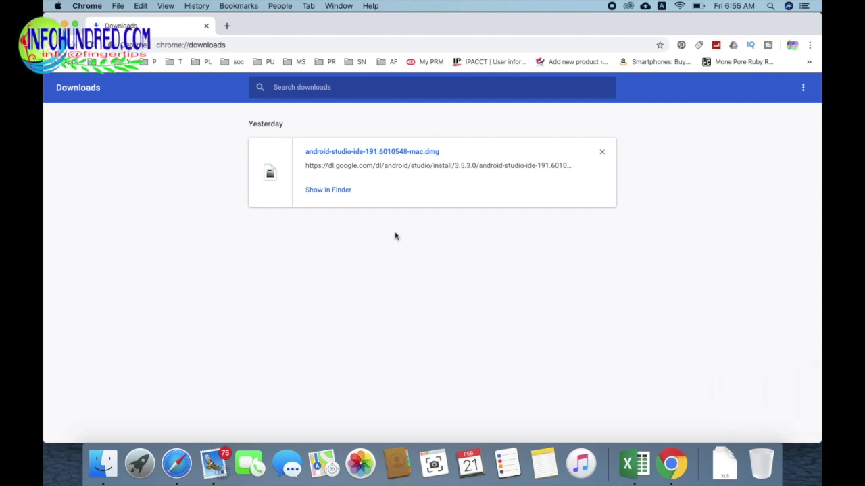
Open android-studio-ide-191.6010548-mac.dmg from its Finder location and minimize the Finder and browser windows
click(312, 192)
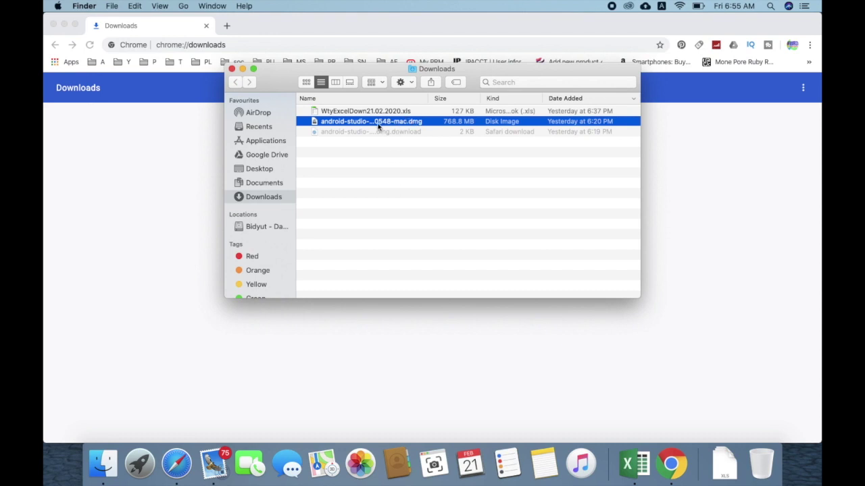
double_click(379, 125)
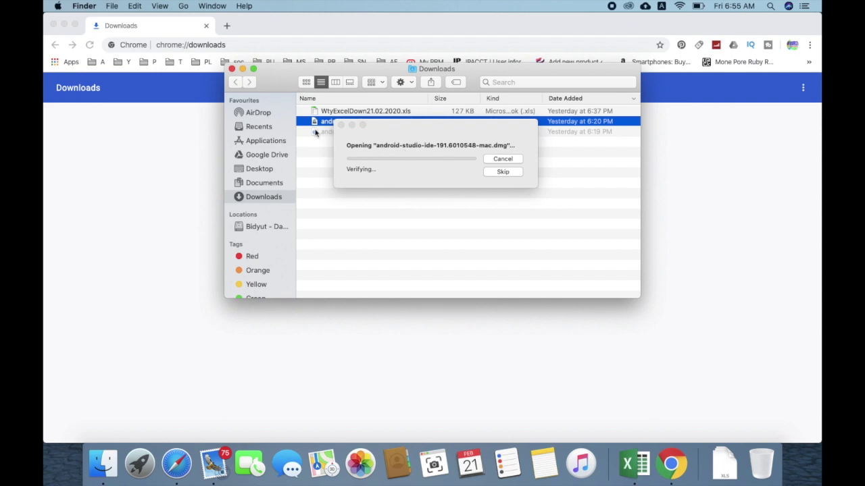
click(242, 69)
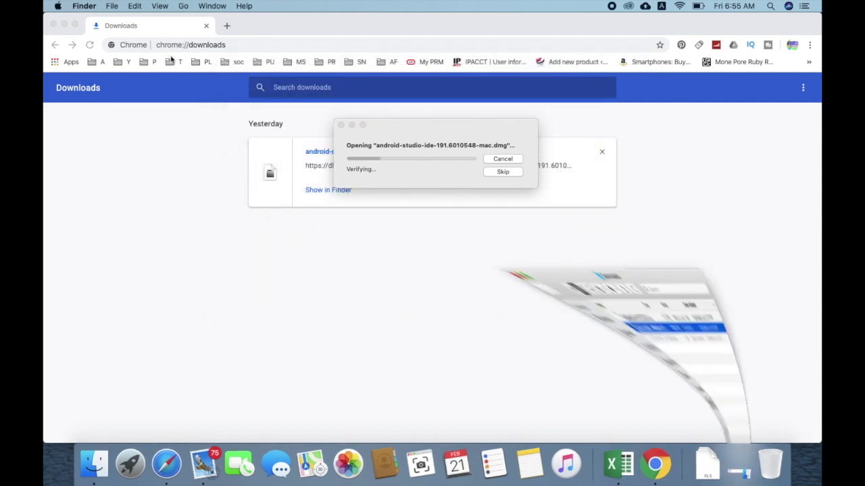
click(64, 25)
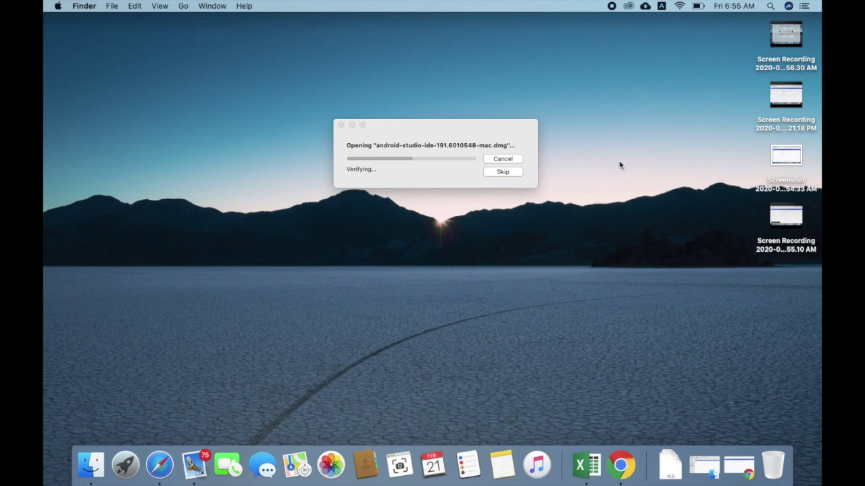
Move the screenshot and the screen recording below it on the desktop to the Bin
drag(747, 151, 814, 274)
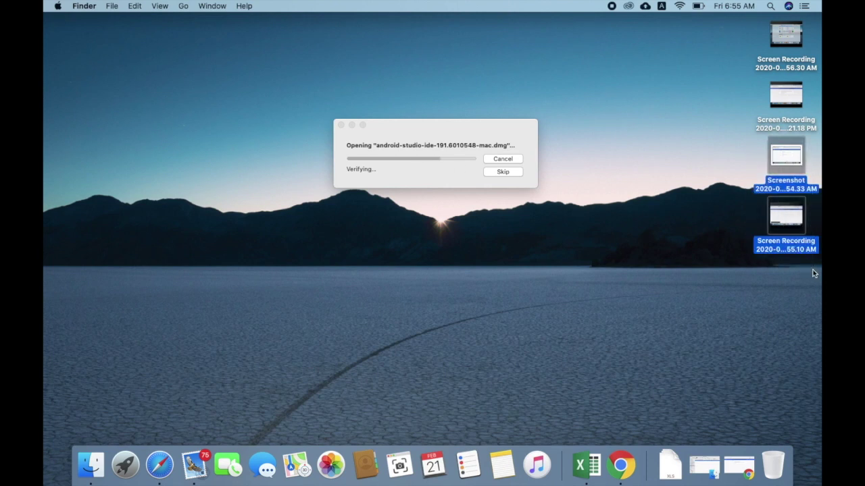
right_click(786, 153)
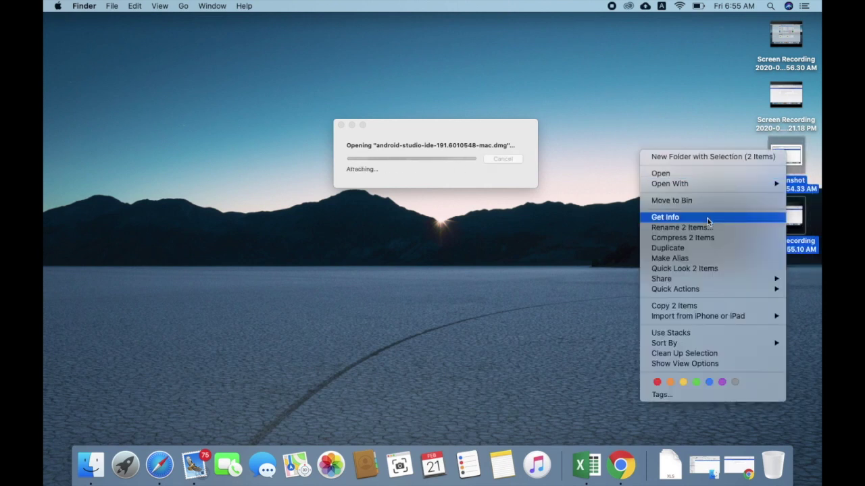
click(716, 200)
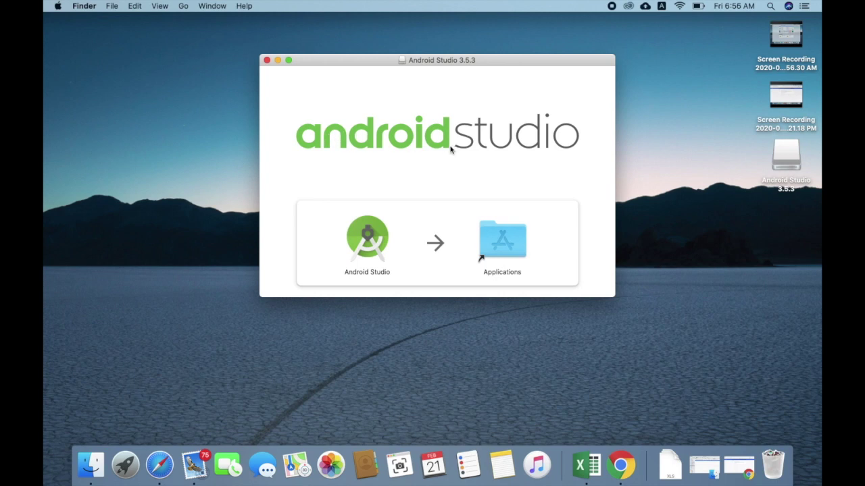
Copy Android Studio from the mounted disk image into the Applications folder and close the disk image window
click(365, 250)
drag(365, 249, 485, 253)
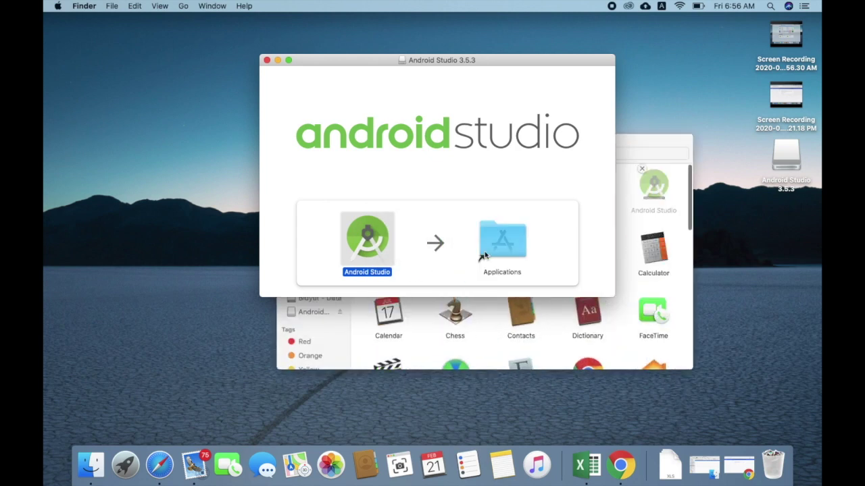
click(631, 147)
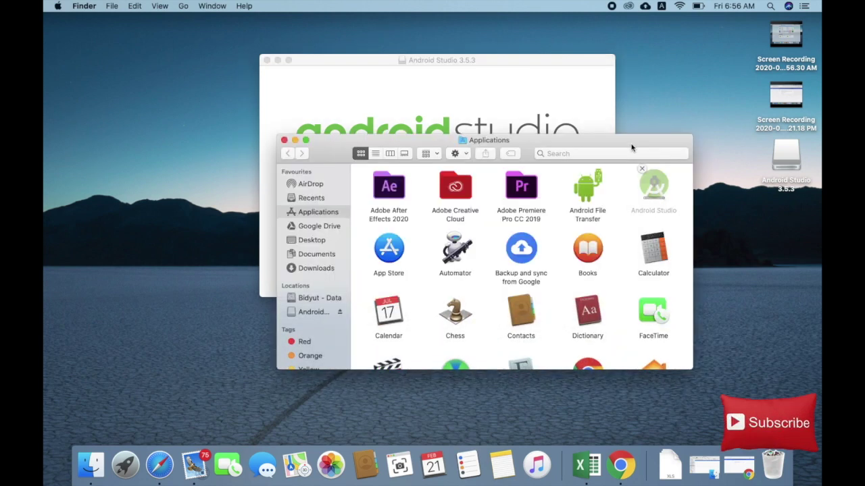
drag(598, 145, 377, 170)
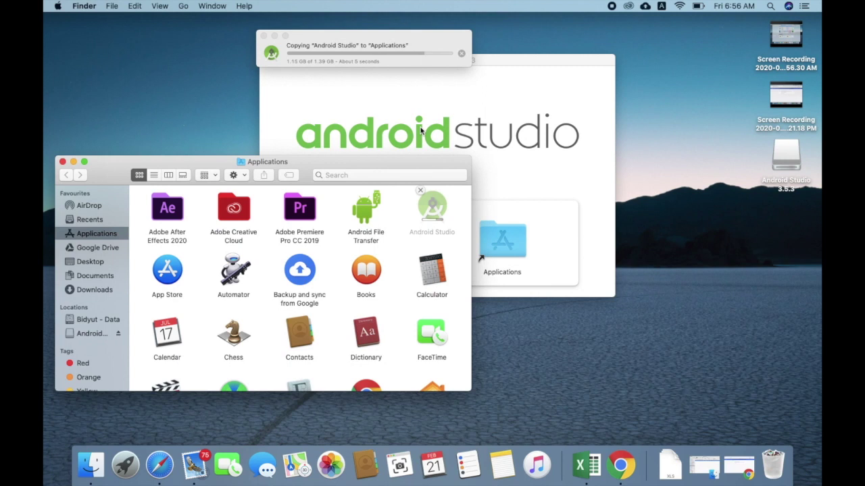
click(434, 119)
drag(428, 64, 586, 116)
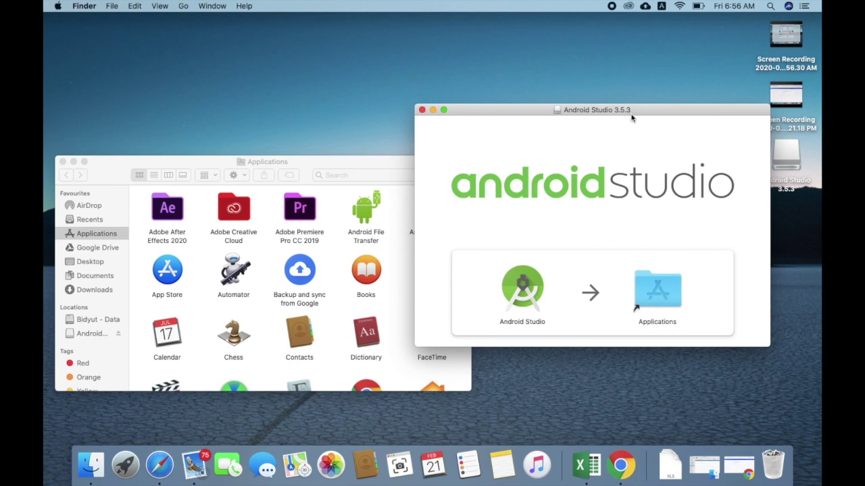
click(422, 110)
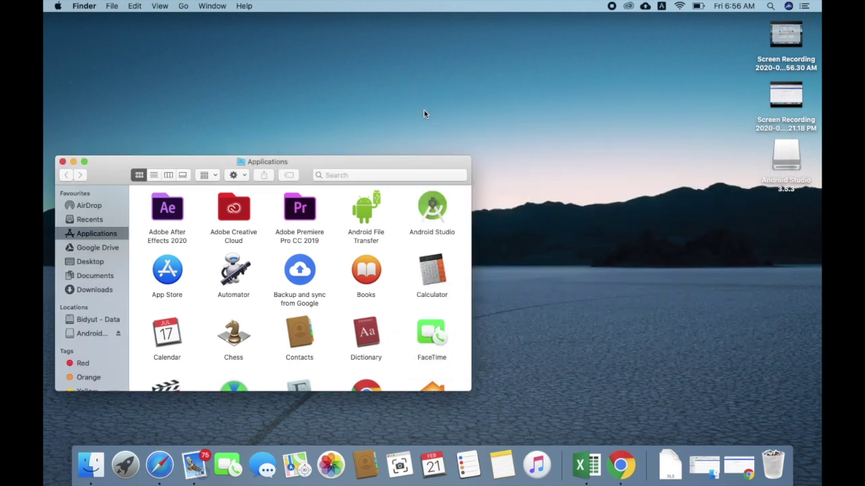
Launch Android Studio from the Applications folder and close the folder window
double_click(436, 208)
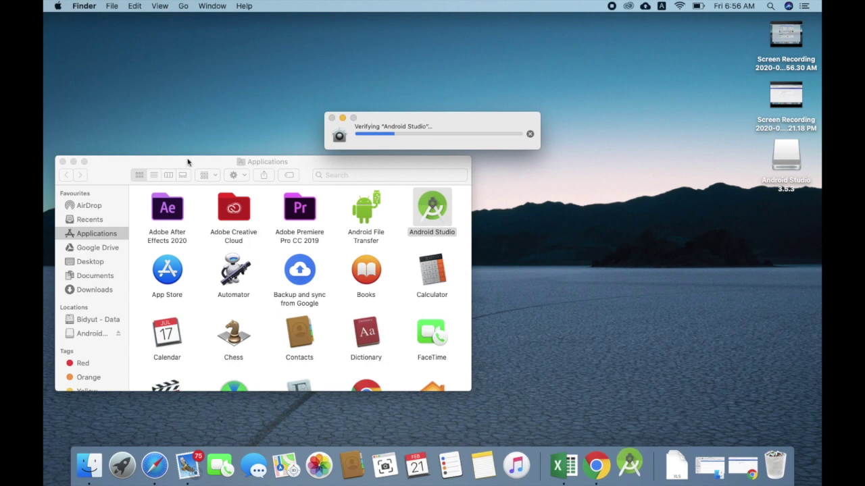
click(62, 163)
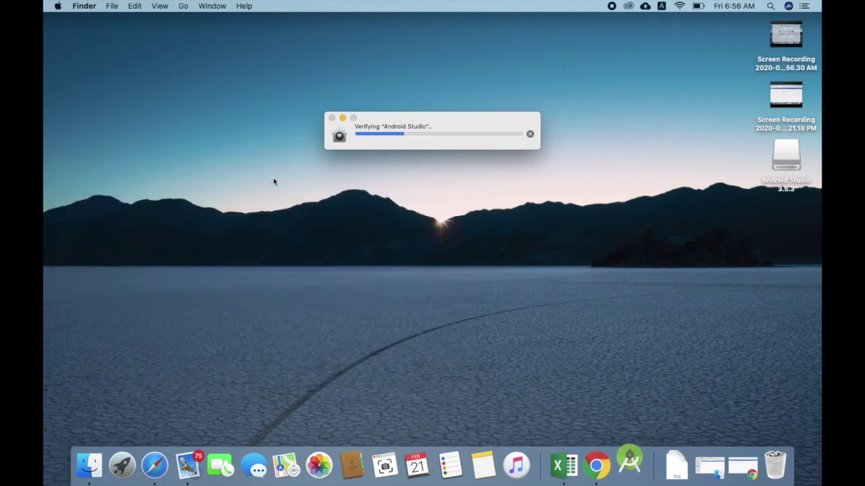
Empty the Bin
right_click(779, 463)
click(794, 400)
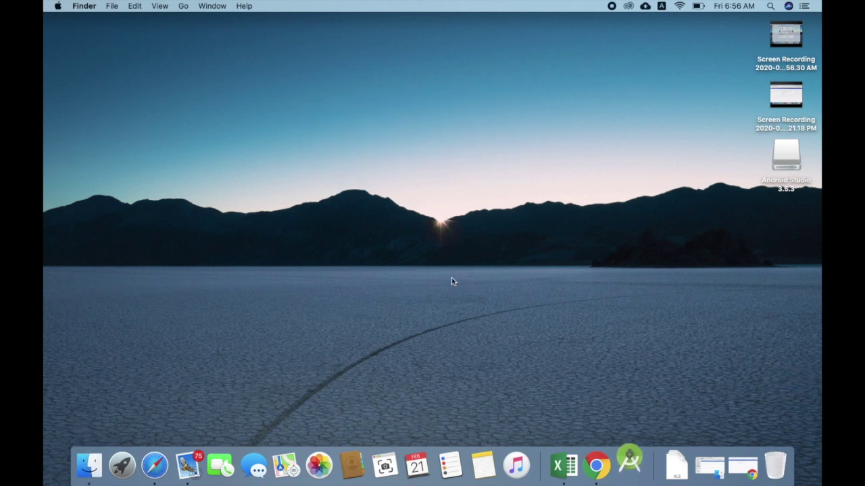
Continue the first launch of Android Studio without importing settings and agree to send usage statistics to Google
click(528, 170)
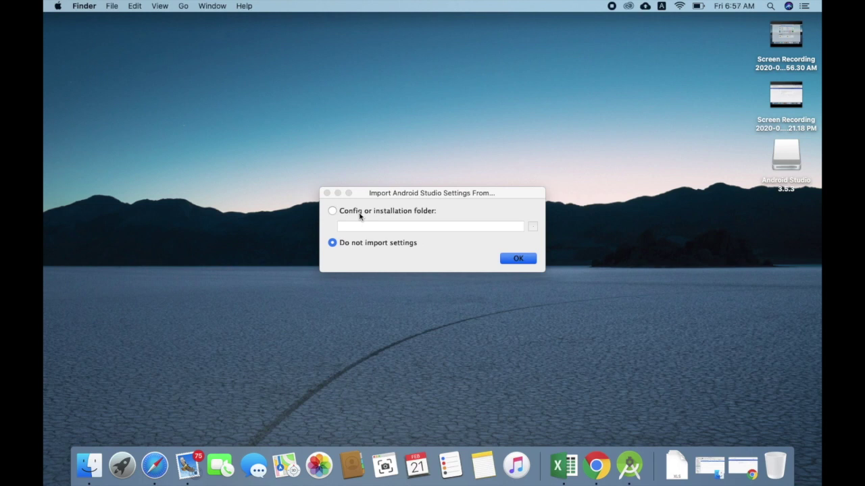
click(511, 261)
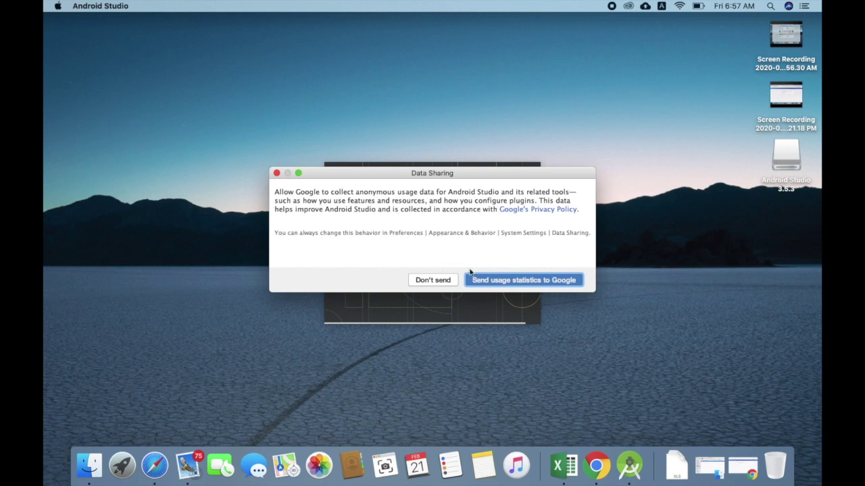
click(517, 280)
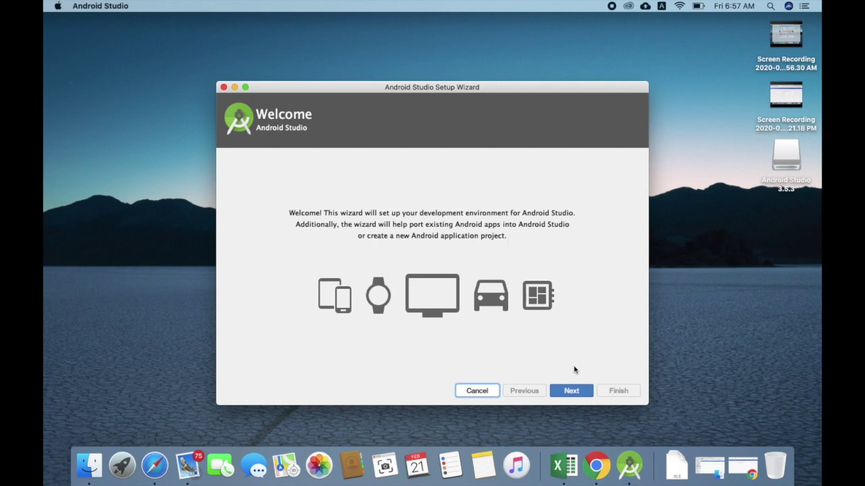
Run the setup wizard with the Standard install type and Light theme, downloading the SDK components with details shown
click(575, 392)
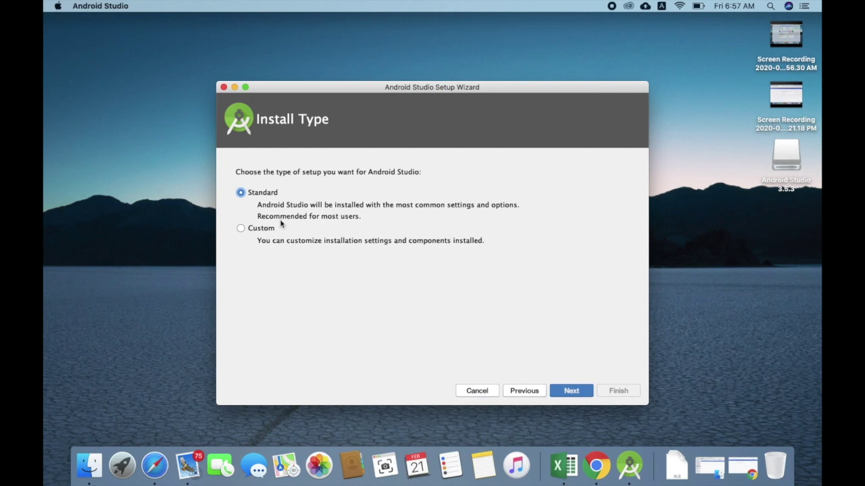
click(576, 393)
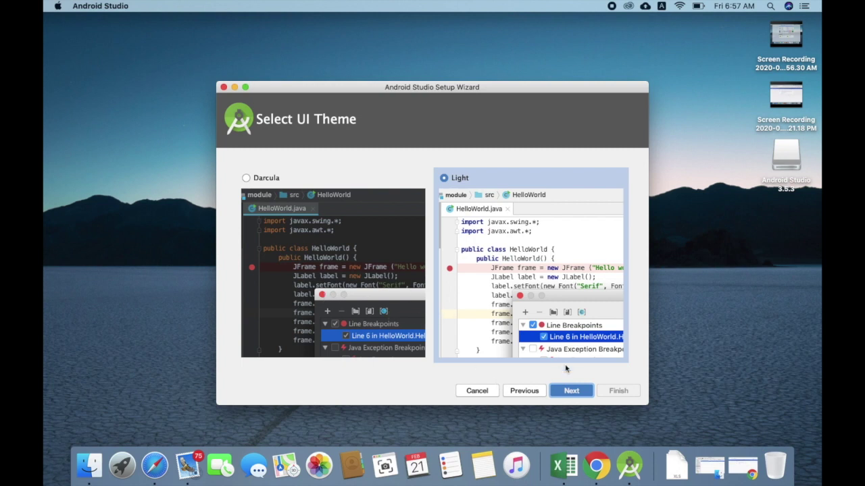
click(568, 390)
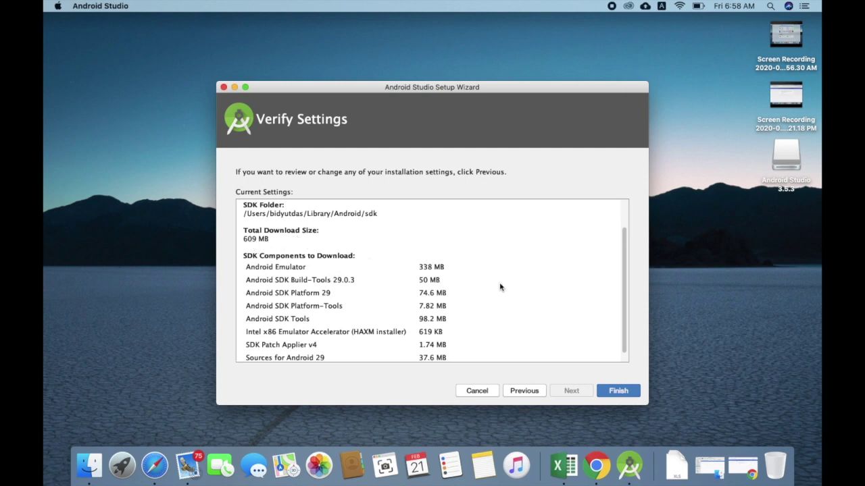
scroll(500, 287, down, 1)
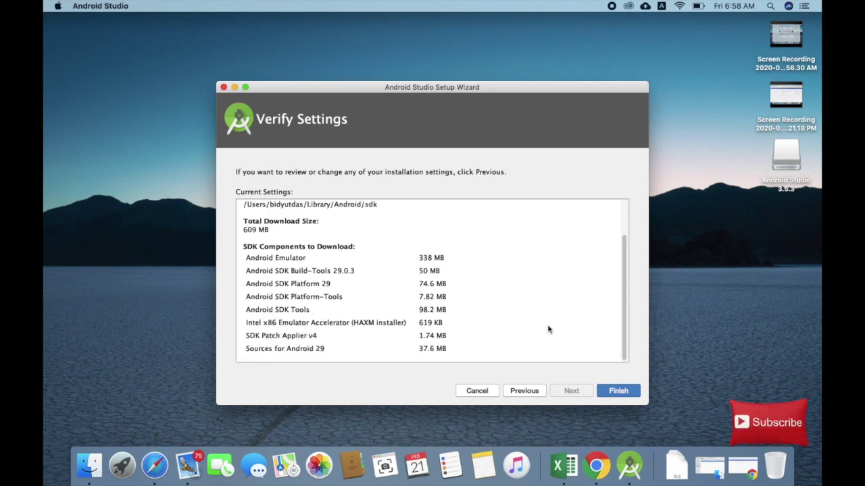
click(621, 391)
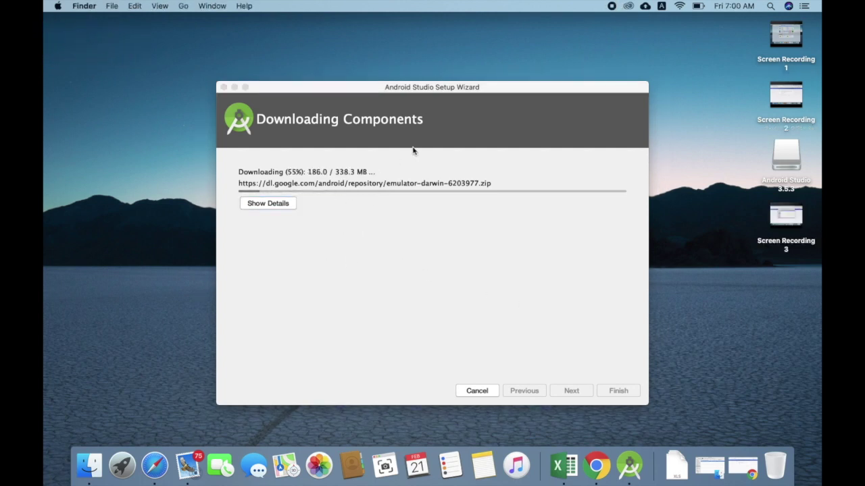
click(525, 102)
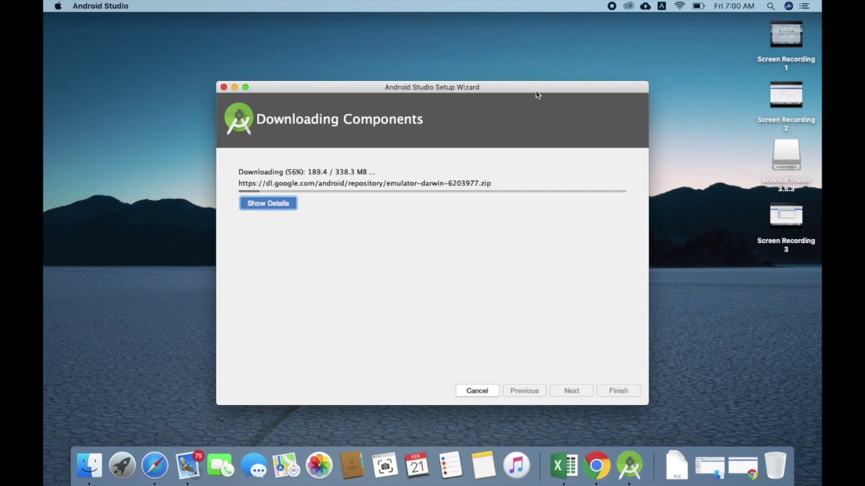
click(286, 205)
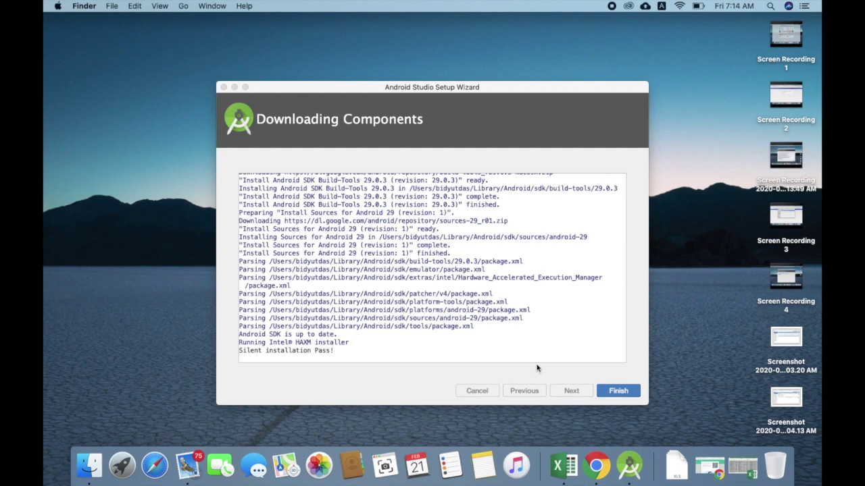
Finish the setup wizard and create a Basic Activity project, keeping the default name My Application, Kotlin language and minimum API level 15
click(633, 395)
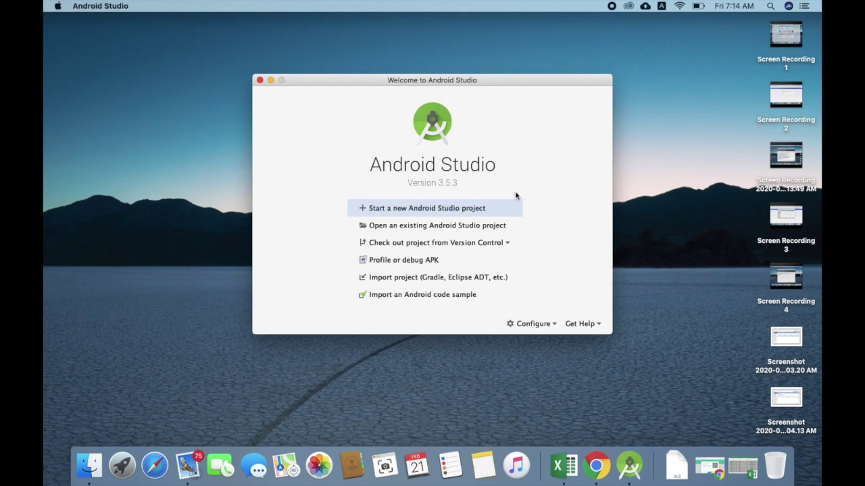
click(462, 212)
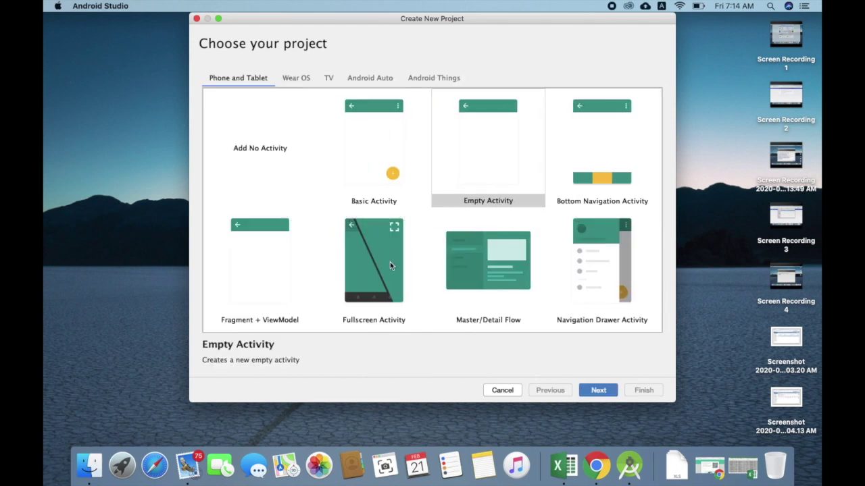
click(270, 167)
click(390, 164)
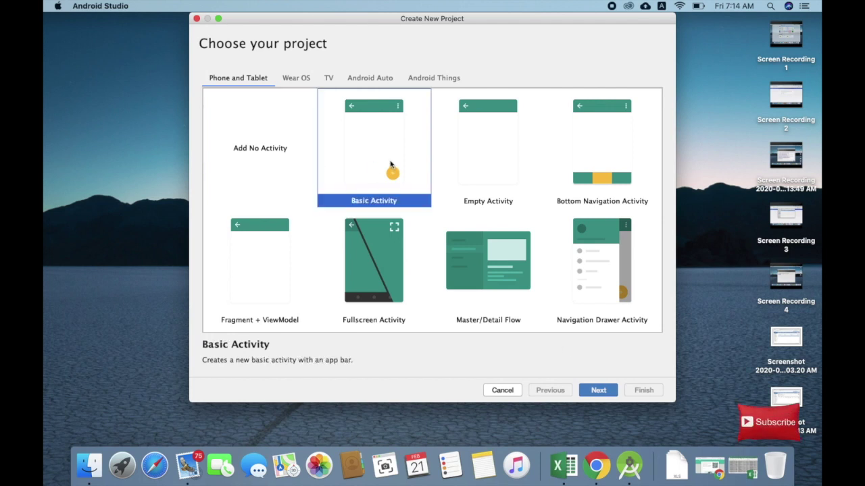
click(594, 392)
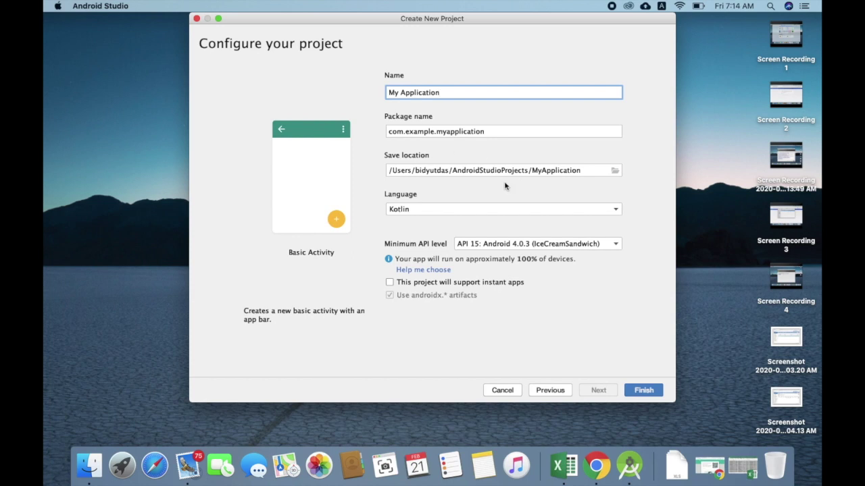
click(646, 396)
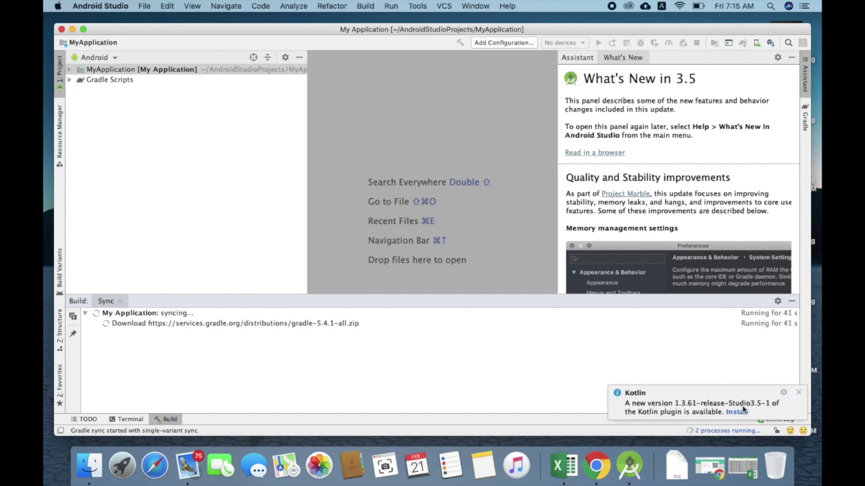
Try to install the Kotlin plugin update 1.3.61-release-Studio3.5-1
click(736, 412)
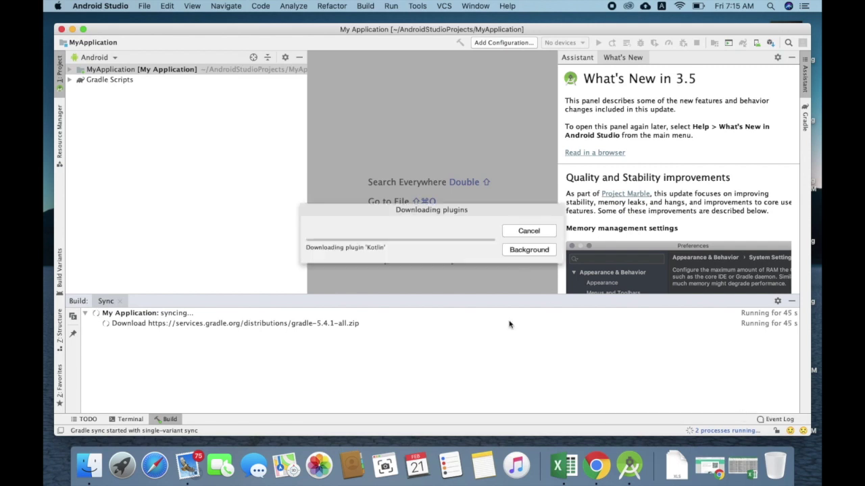
click(527, 233)
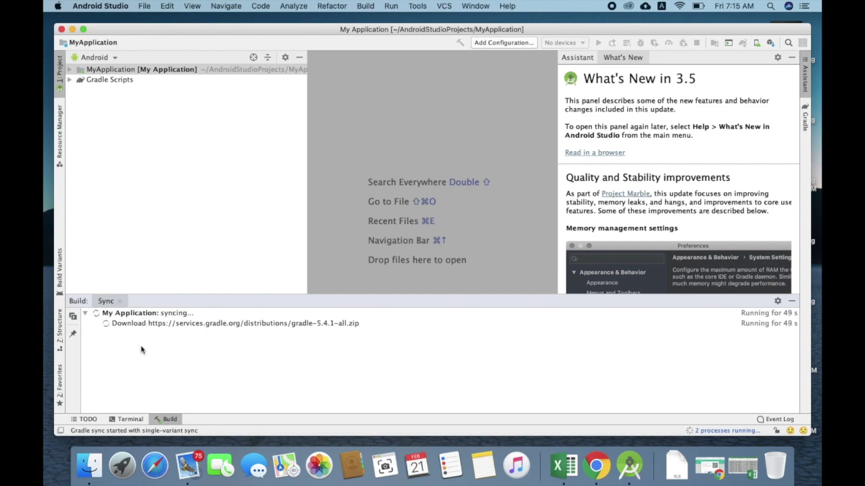